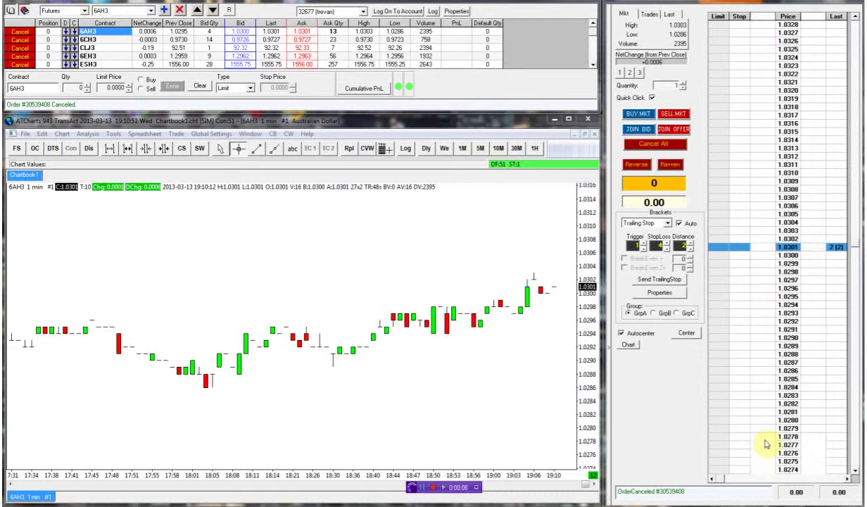
Check the clock, then confirm breakout brackets use Stop orders with Buy/Sell Offset 4.
{"action": "left_click", "coordinate": [841, 506]}
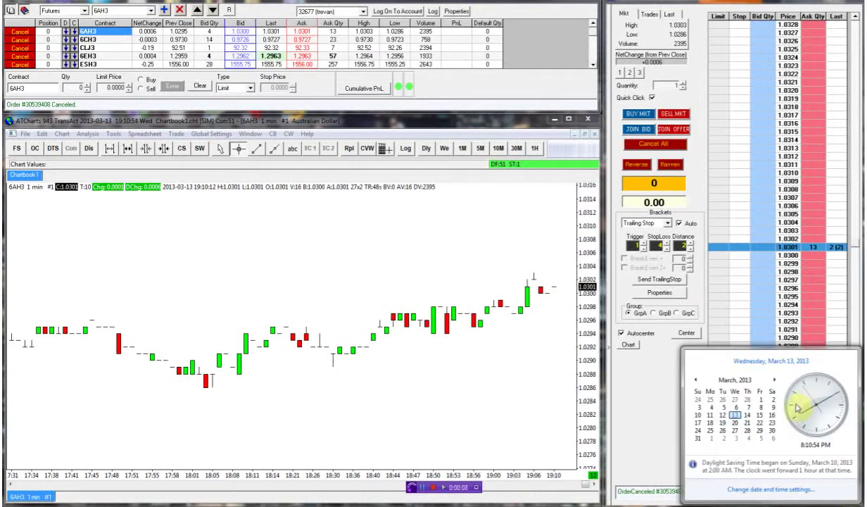
{"action": "left_click", "coordinate": [656, 414]}
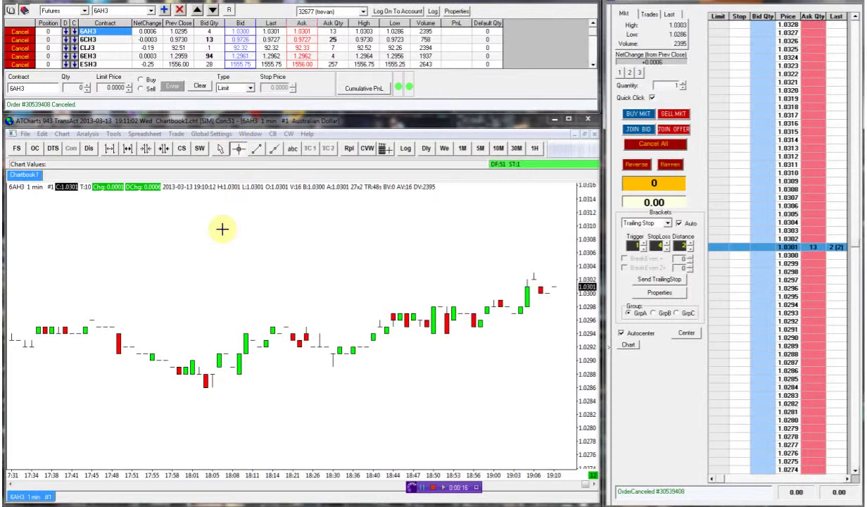
{"action": "left_click", "coordinate": [660, 292]}
{"action": "left_click", "coordinate": [774, 172]}
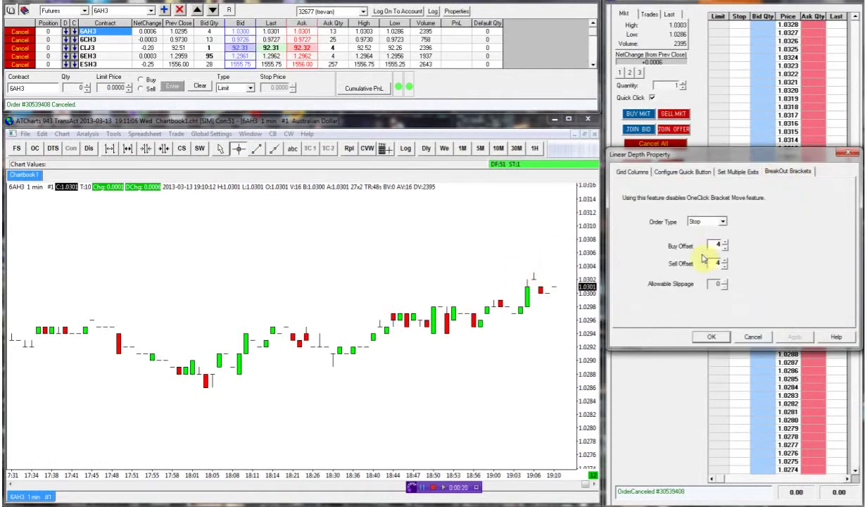
{"action": "left_click", "coordinate": [712, 336]}
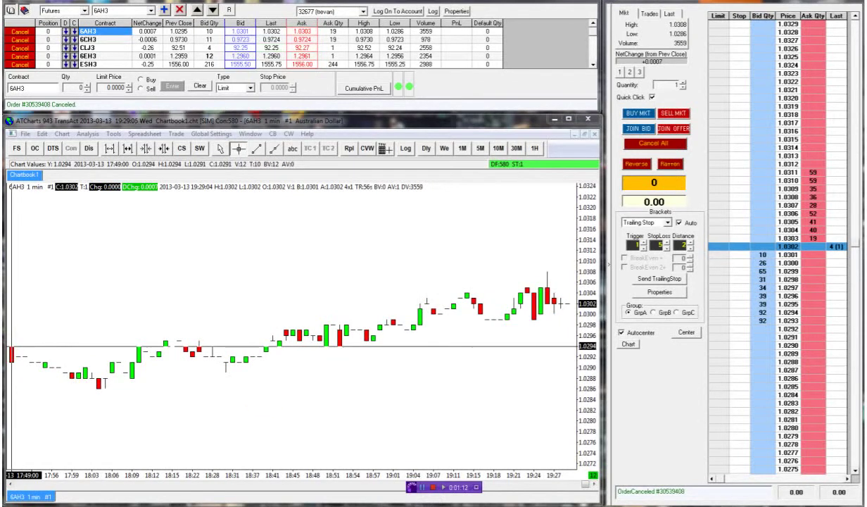
{"action": "left_click", "coordinate": [831, 506]}
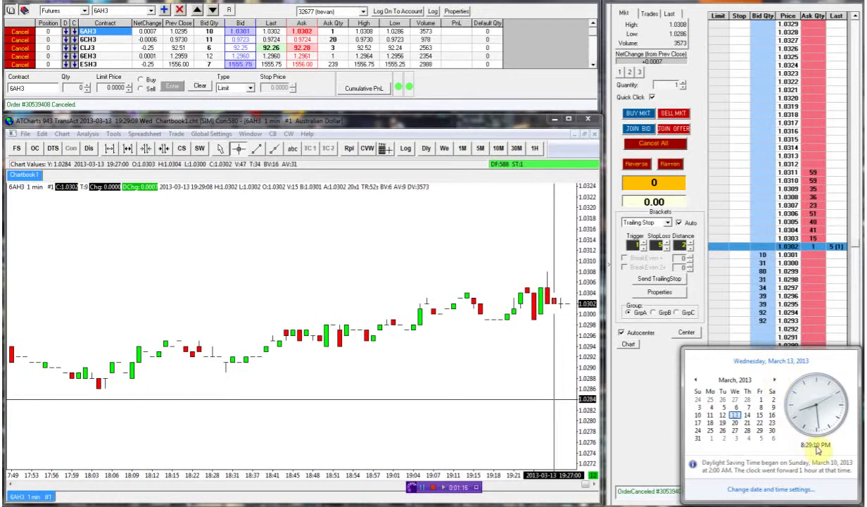
{"action": "left_click", "coordinate": [660, 417]}
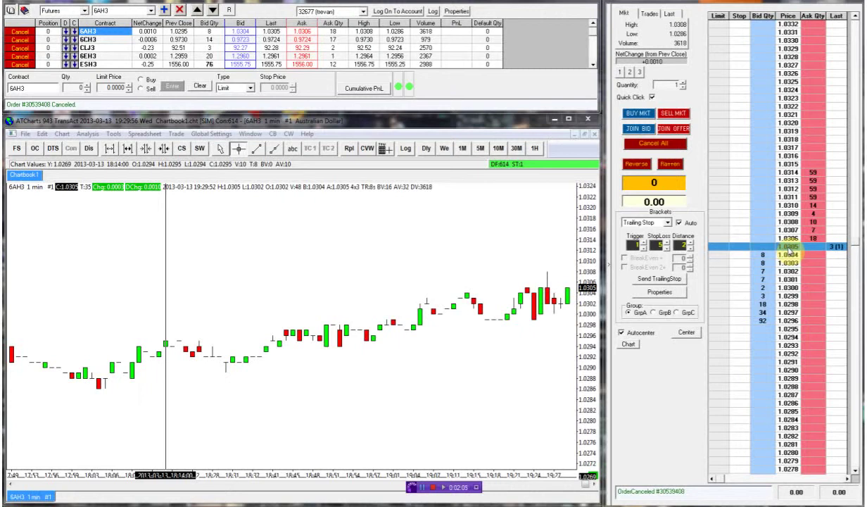
Bracket 6AH3 with stops at 1.0309/1.0301, then exit the 1.0316 long for 240.00 profit.
{"action": "left_click", "coordinate": [790, 250]}
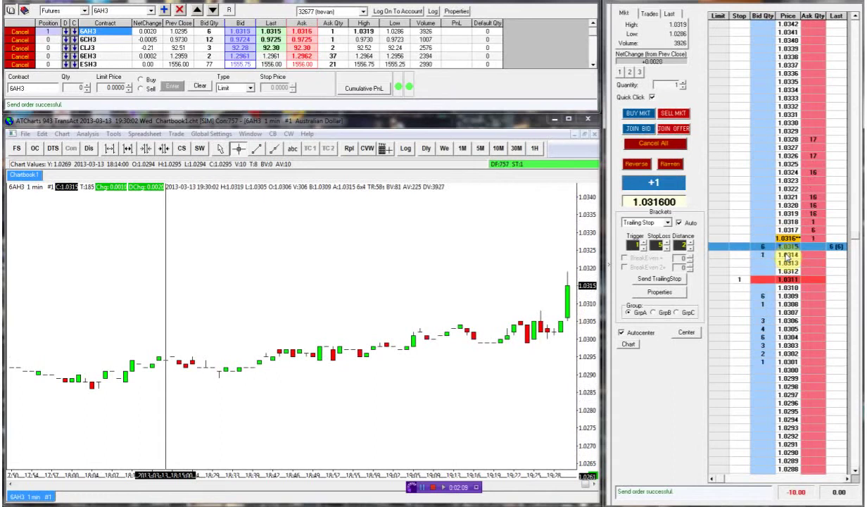
{"action": "left_click", "coordinate": [786, 256]}
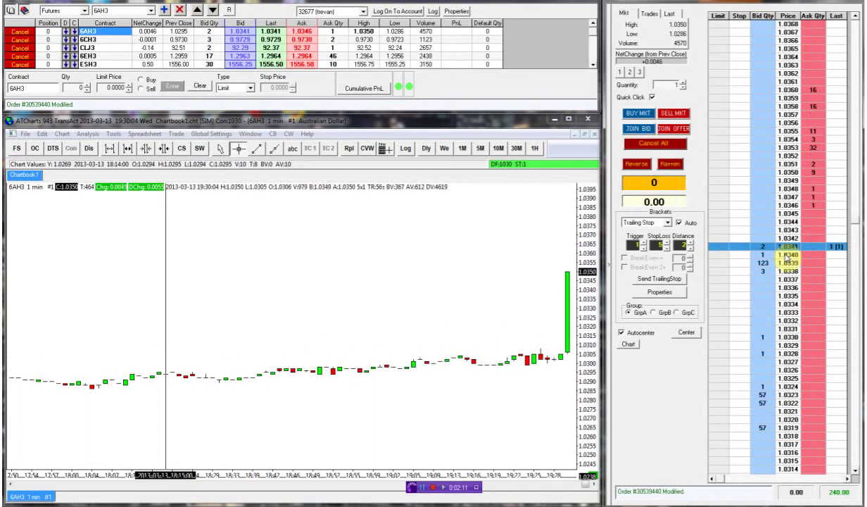